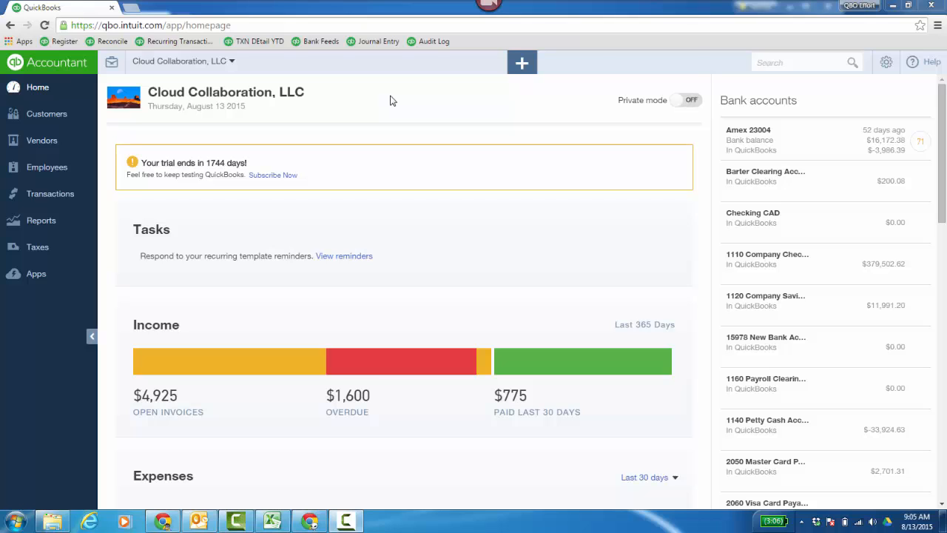
# Step: Review the time tracking preferences in the advanced company settings, including timesheet fields and first day of work week, and leave them without saving
pyautogui.click(887, 63)
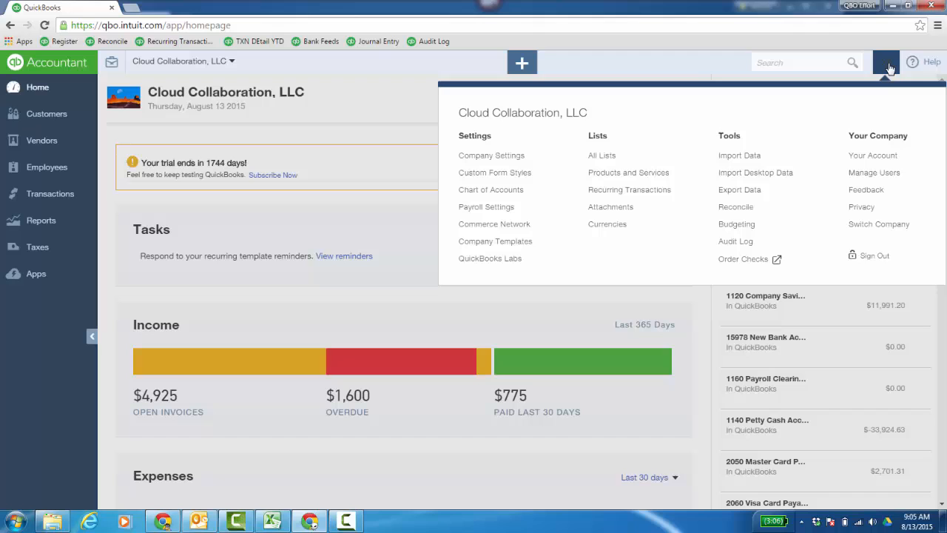
pyautogui.click(512, 157)
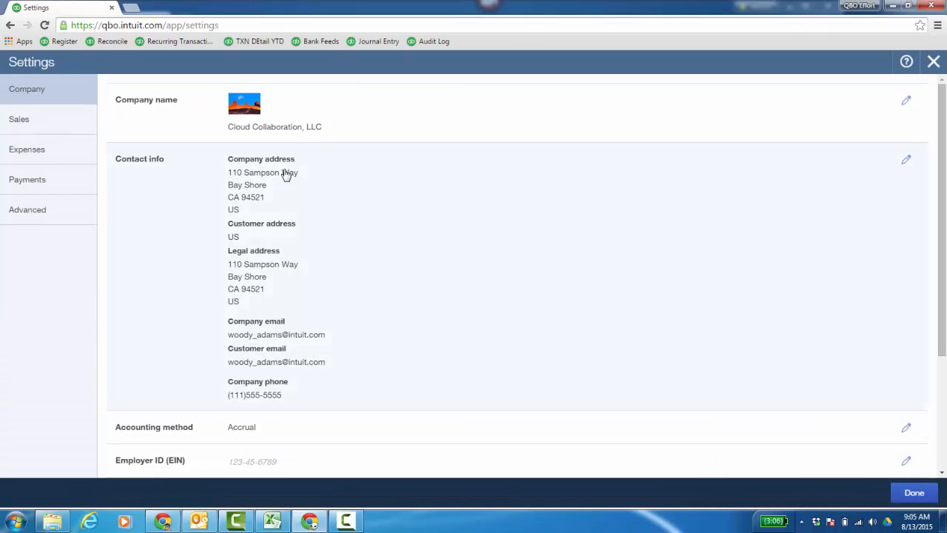
pyautogui.click(40, 218)
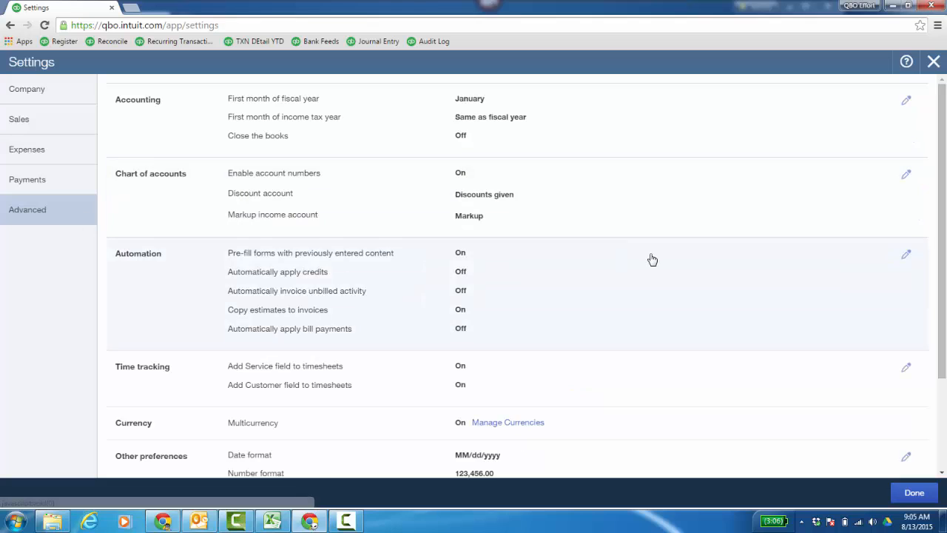
pyautogui.scroll(-2, 934, 267)
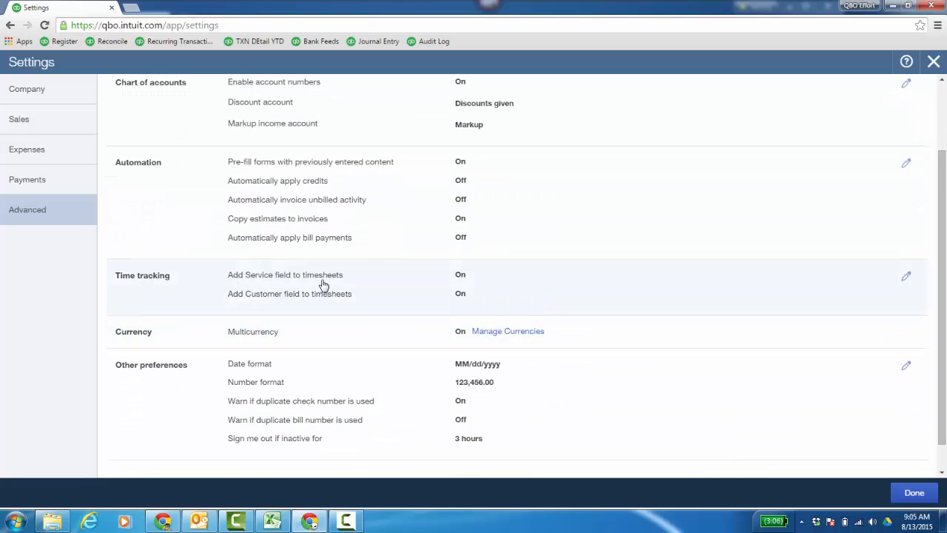
pyautogui.click(906, 280)
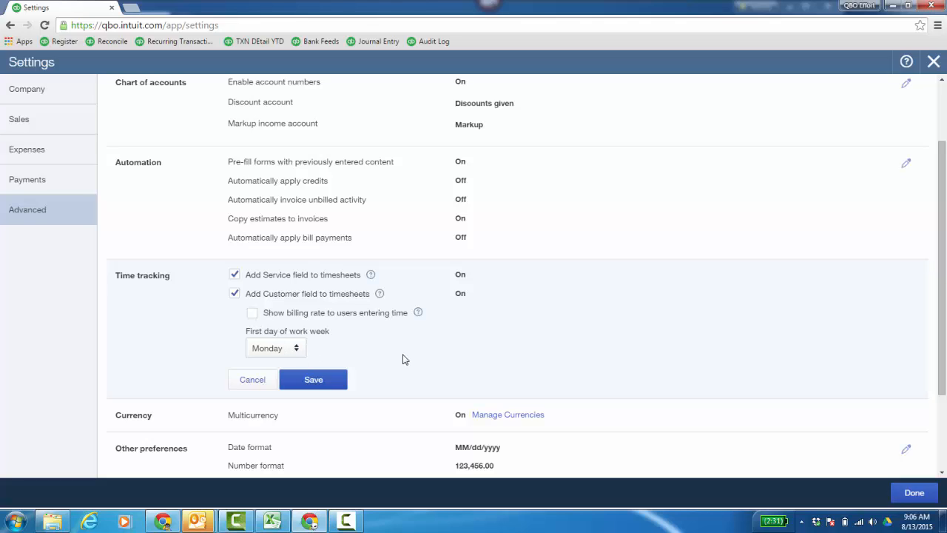
pyautogui.click(260, 384)
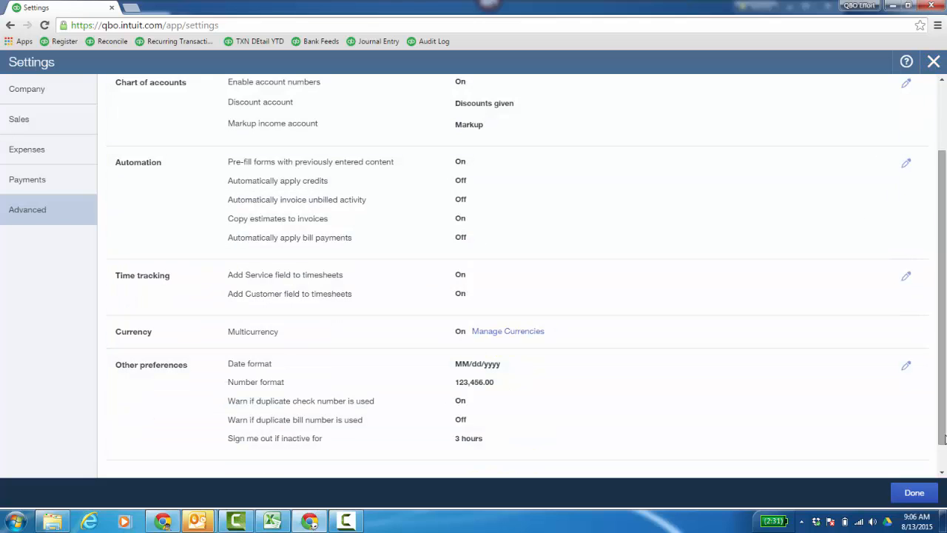
pyautogui.click(915, 494)
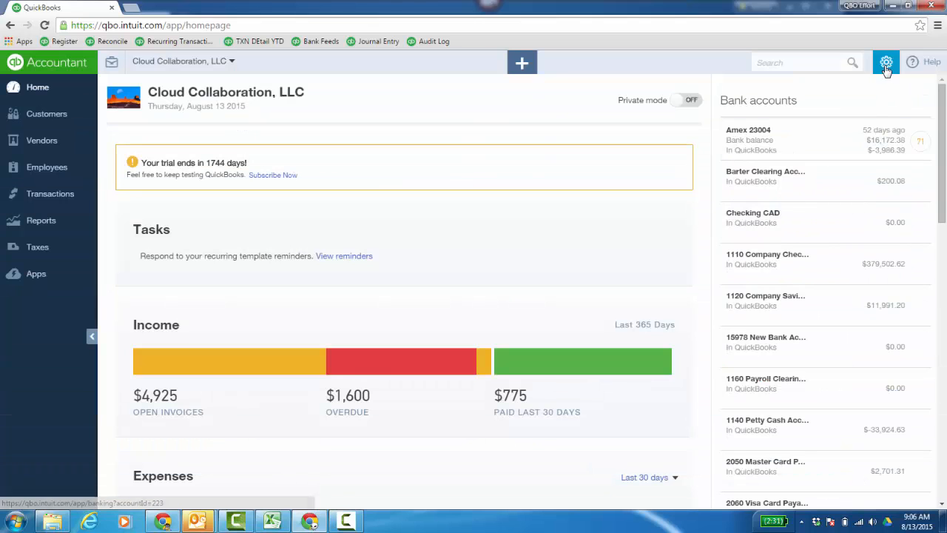
# Step: Begin adding a new user to the company with the Time Tracking only user type
pyautogui.click(887, 65)
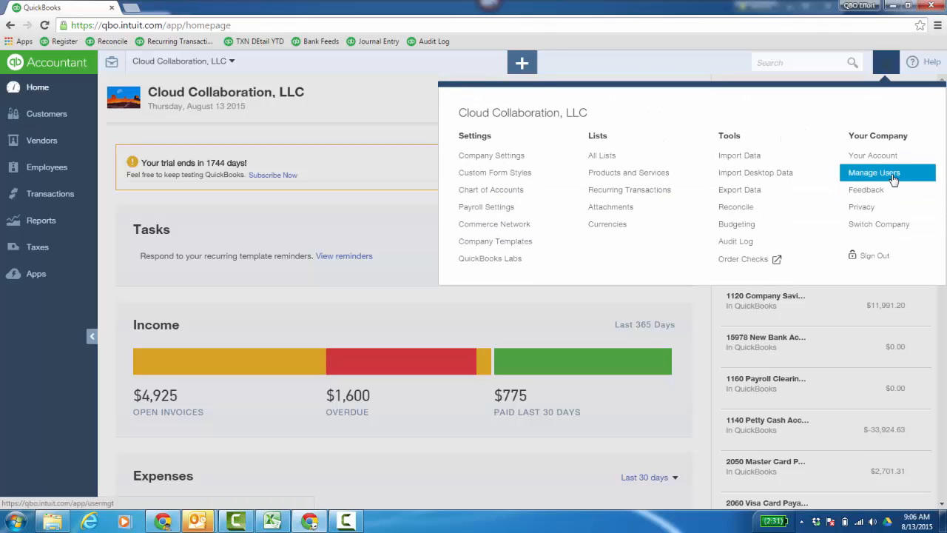
pyautogui.click(892, 176)
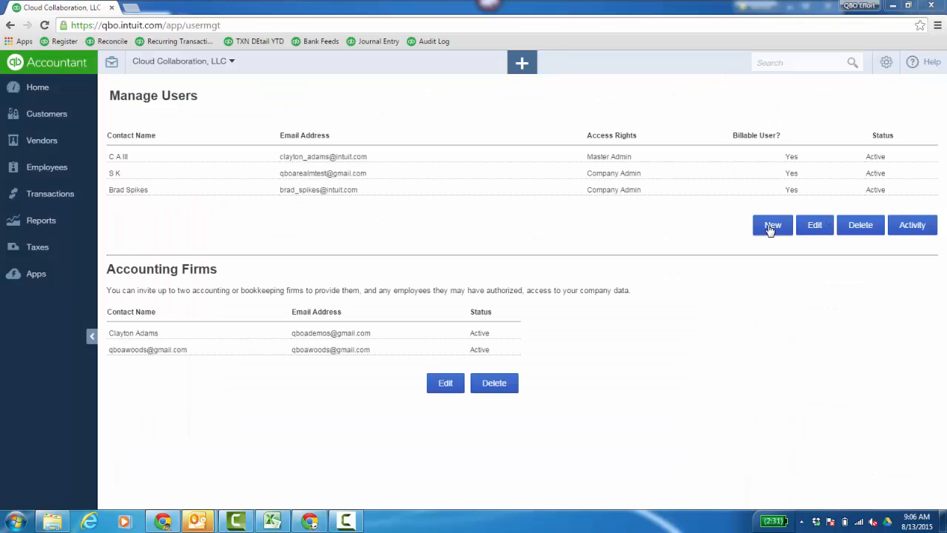
pyautogui.click(773, 226)
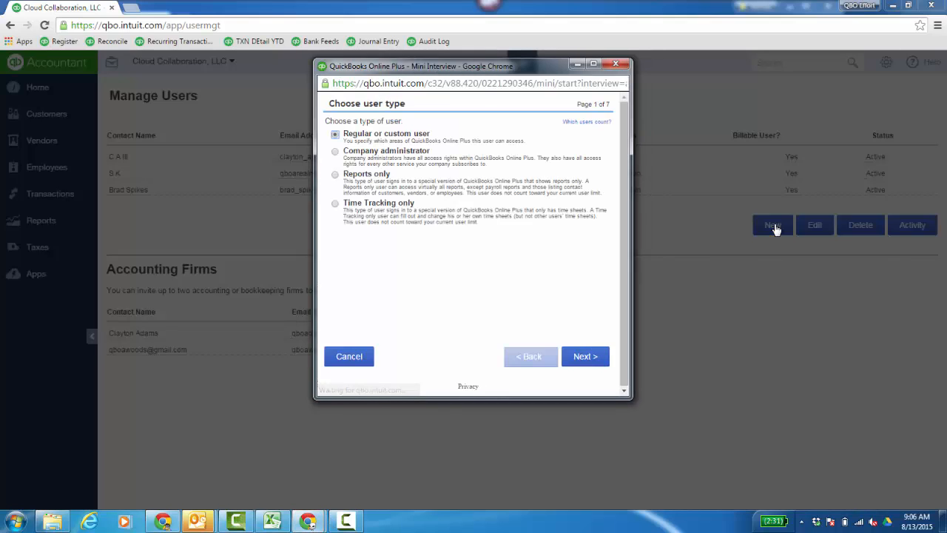
pyautogui.click(335, 203)
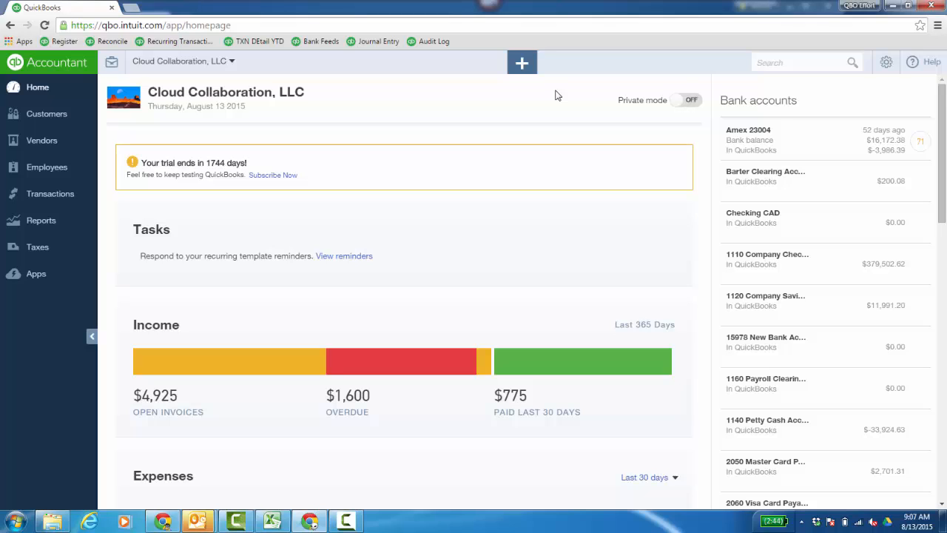
# Step: Create a weekly timesheet and select the employee's name for it
pyautogui.click(522, 63)
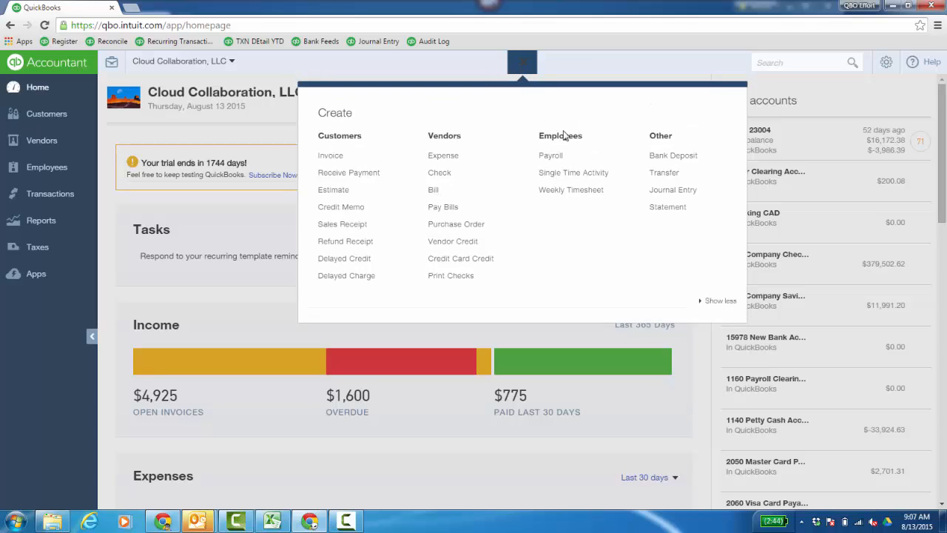
pyautogui.click(581, 195)
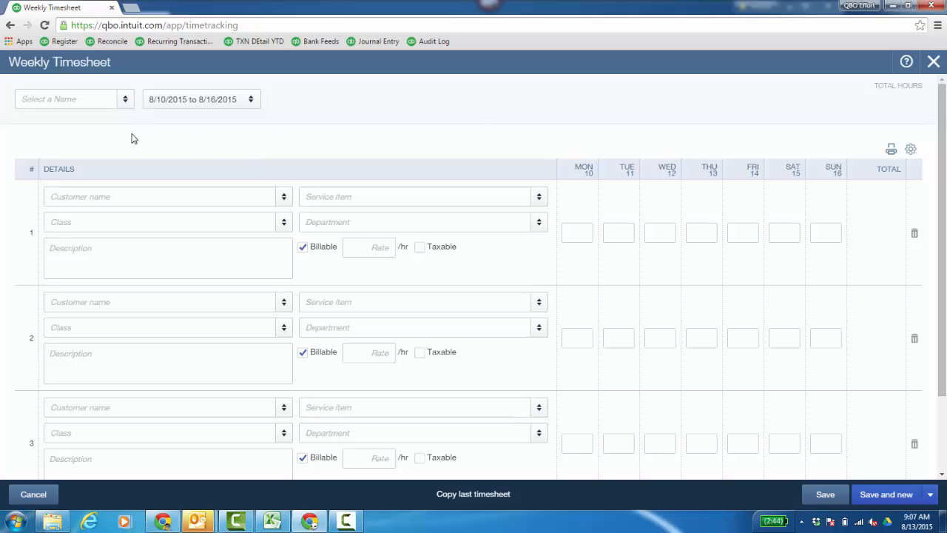
pyautogui.click(125, 104)
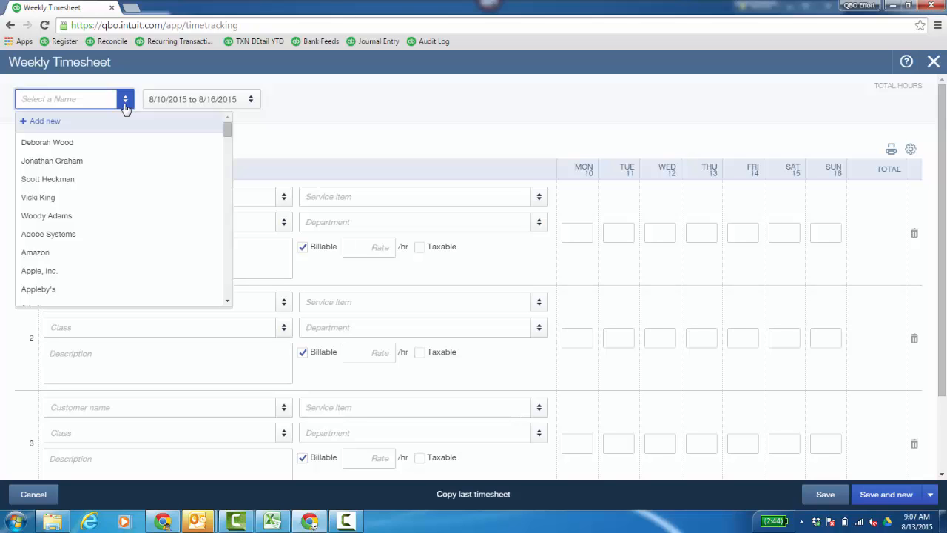
pyautogui.click(52, 179)
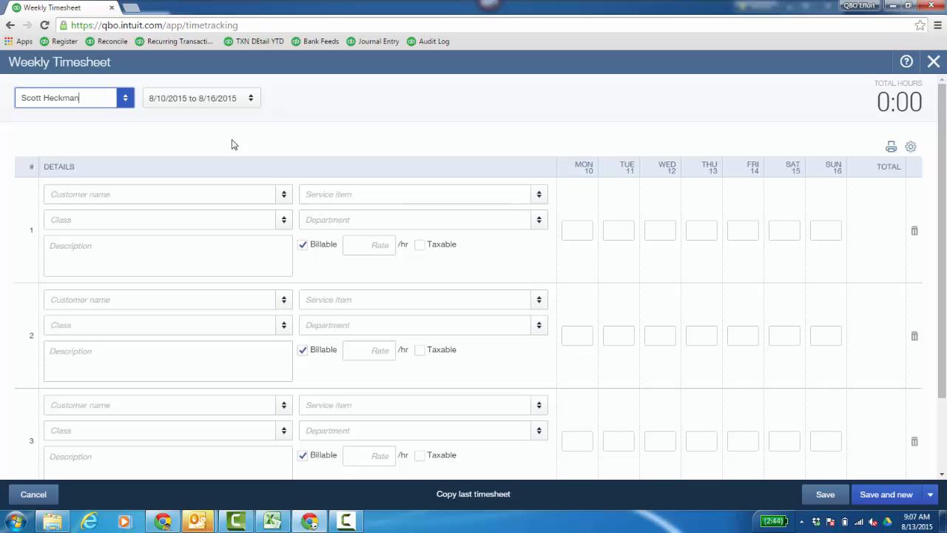
# Step: Fill in the first timesheet row with customer All Around, service item Accounting Consulting, class Conferences and department Chicago
pyautogui.click(283, 197)
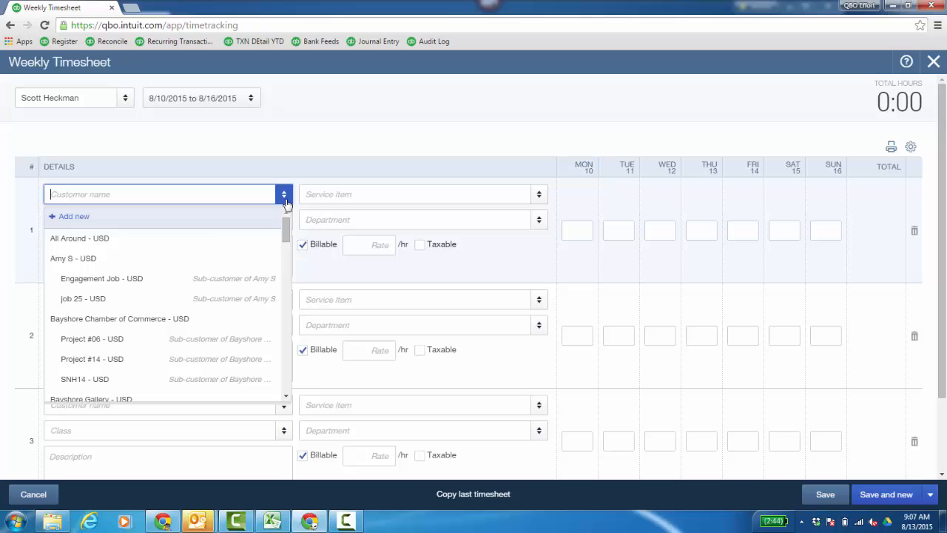
pyautogui.click(138, 238)
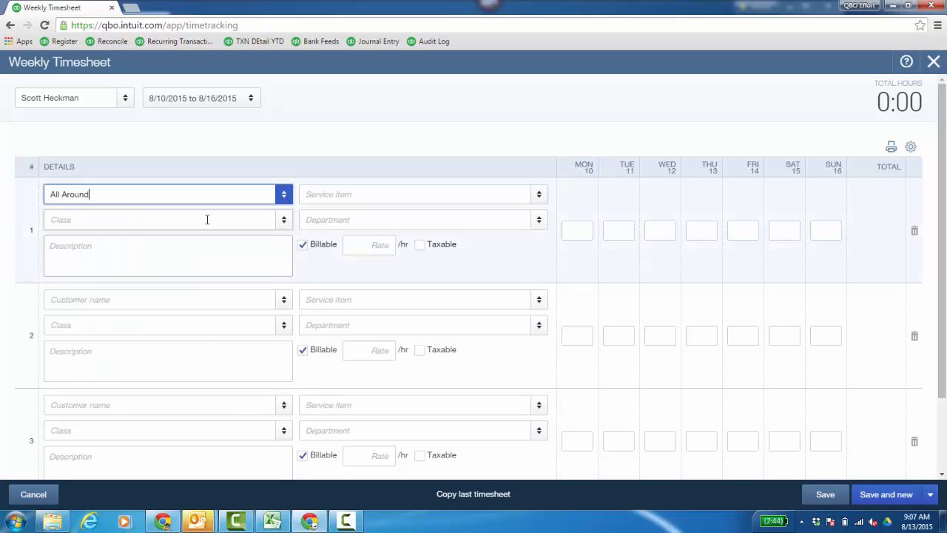
pyautogui.click(532, 196)
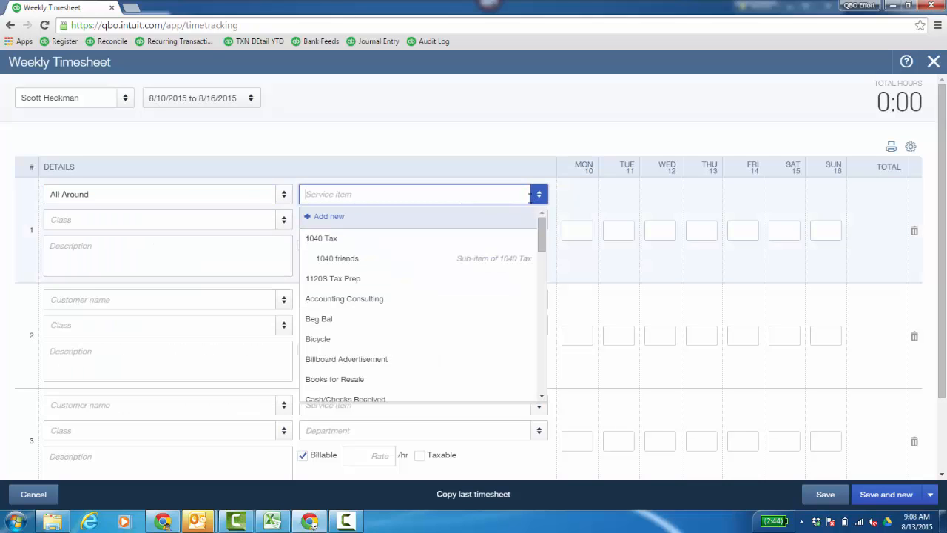
pyautogui.click(382, 300)
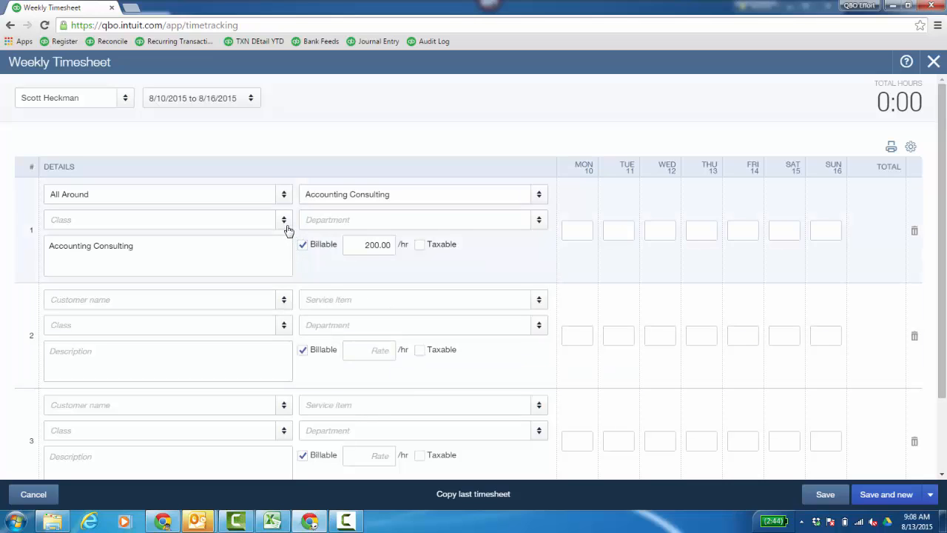
pyautogui.click(284, 221)
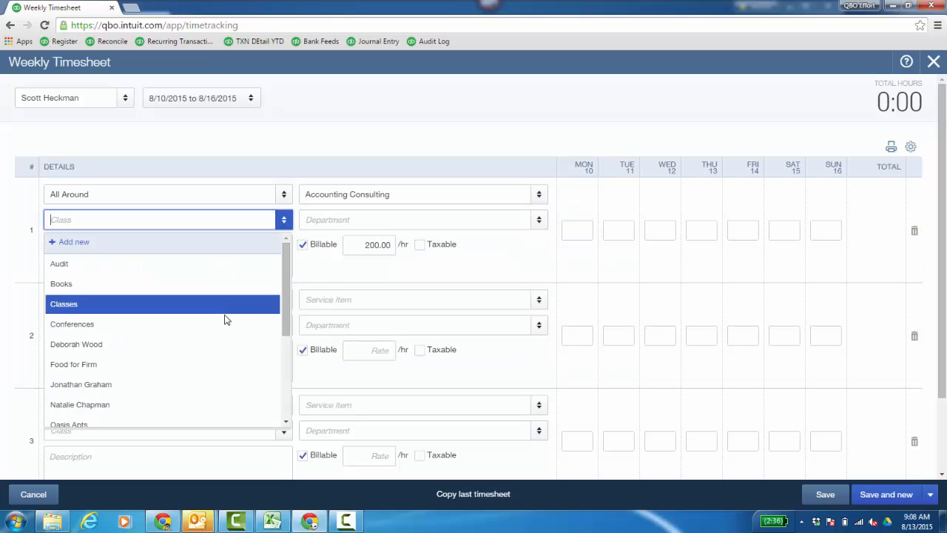
pyautogui.click(227, 325)
pyautogui.click(538, 229)
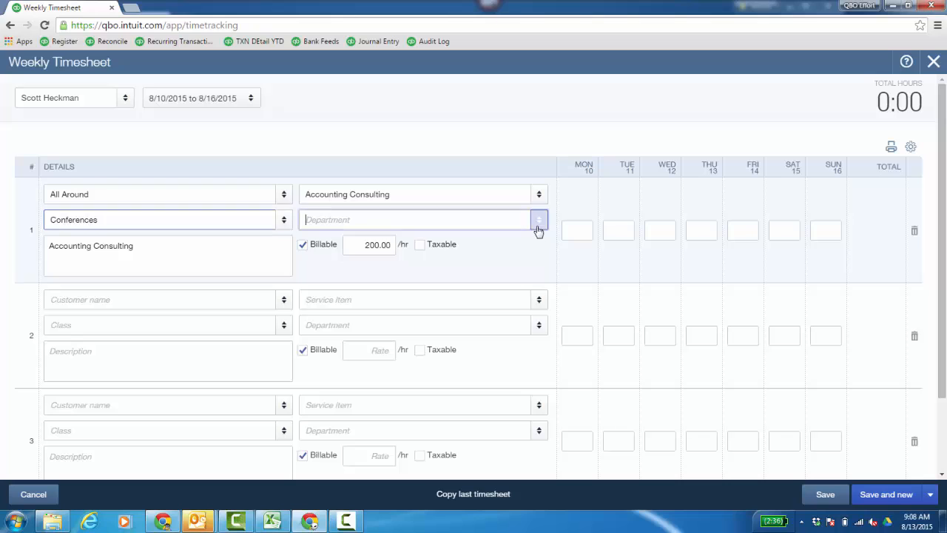
pyautogui.click(406, 286)
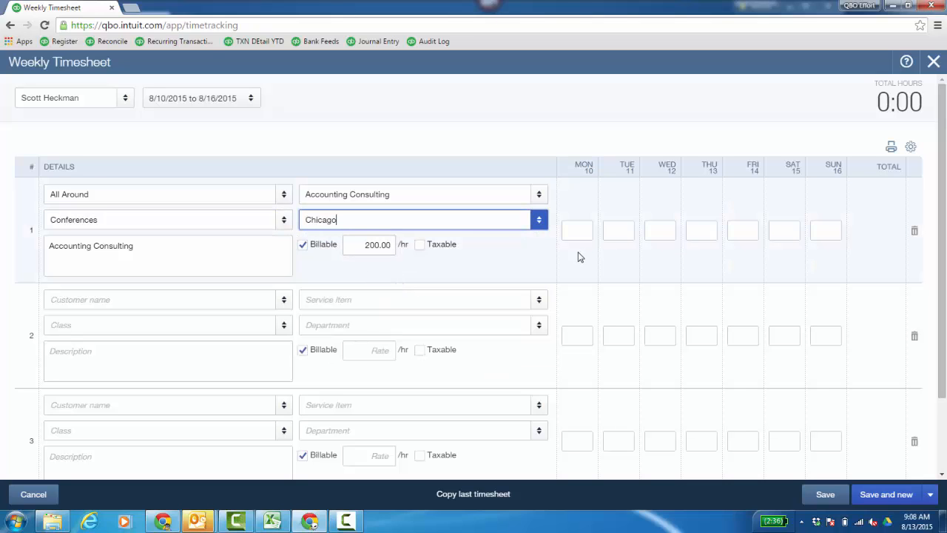
# Step: Enter 8 hours for Monday in the first row, then save and close the weekly timesheet
pyautogui.click(577, 230)
pyautogui.write('8')
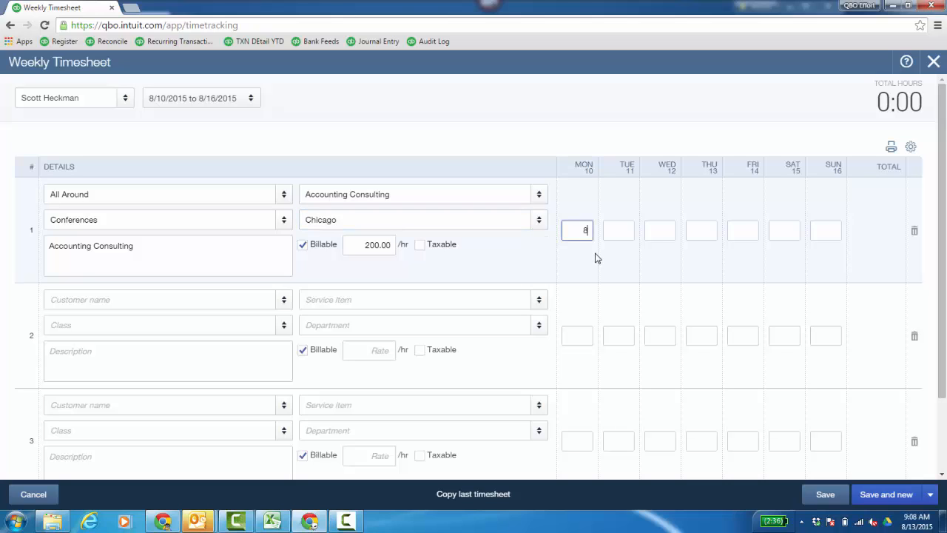
pyautogui.press('Tab')
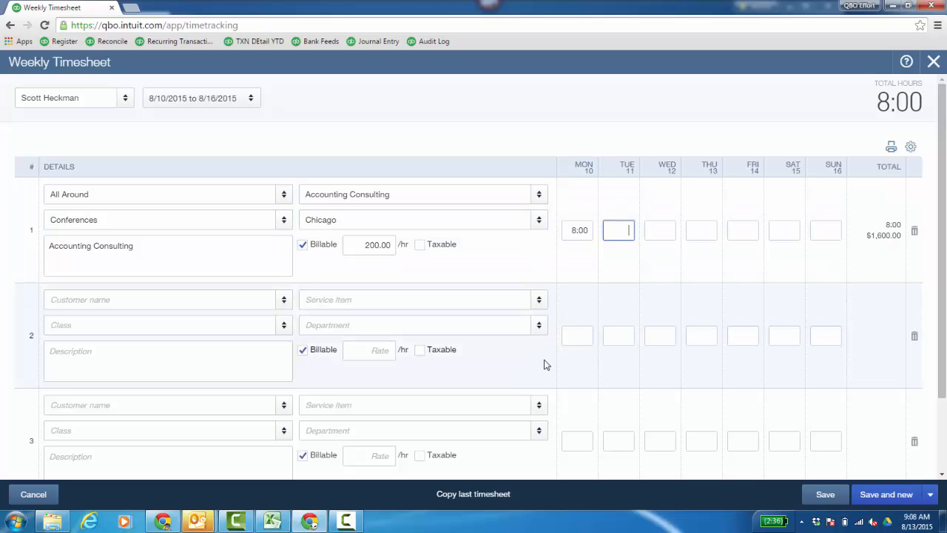
pyautogui.click(931, 500)
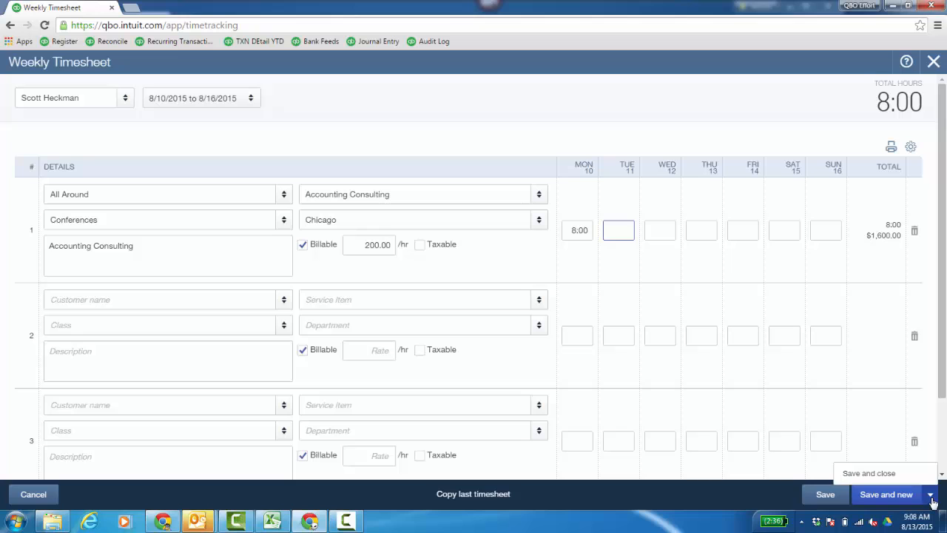
pyautogui.click(872, 473)
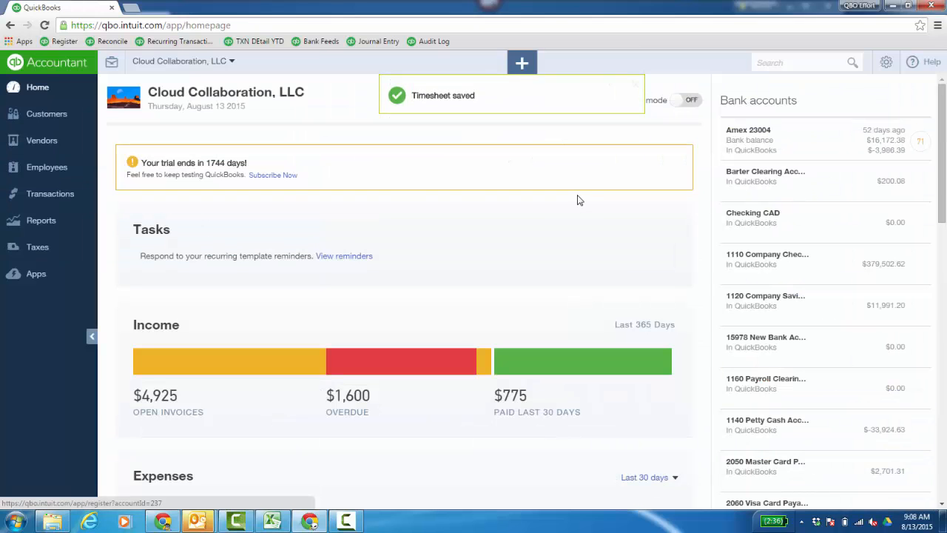
pyautogui.click(635, 83)
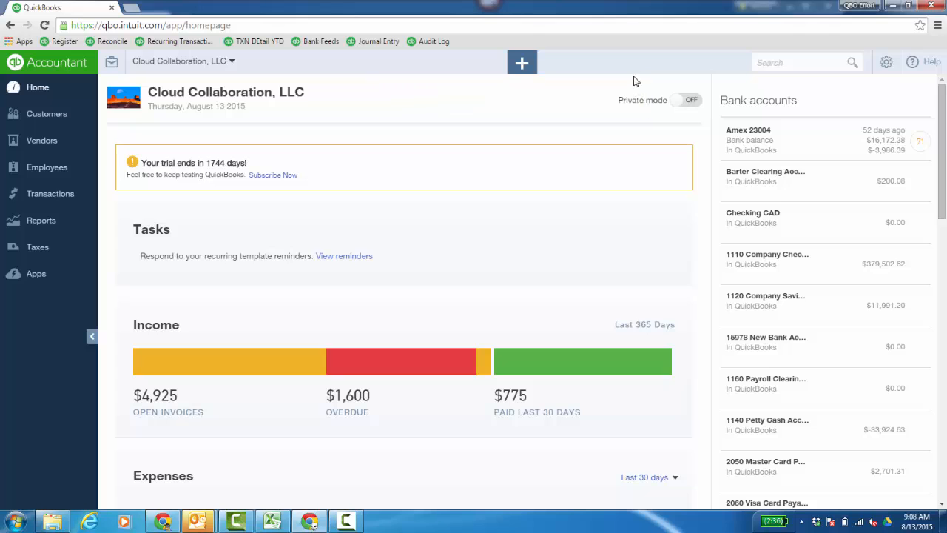
# Step: Create a single time activity with department California and class Classes
pyautogui.click(522, 63)
pyautogui.click(569, 172)
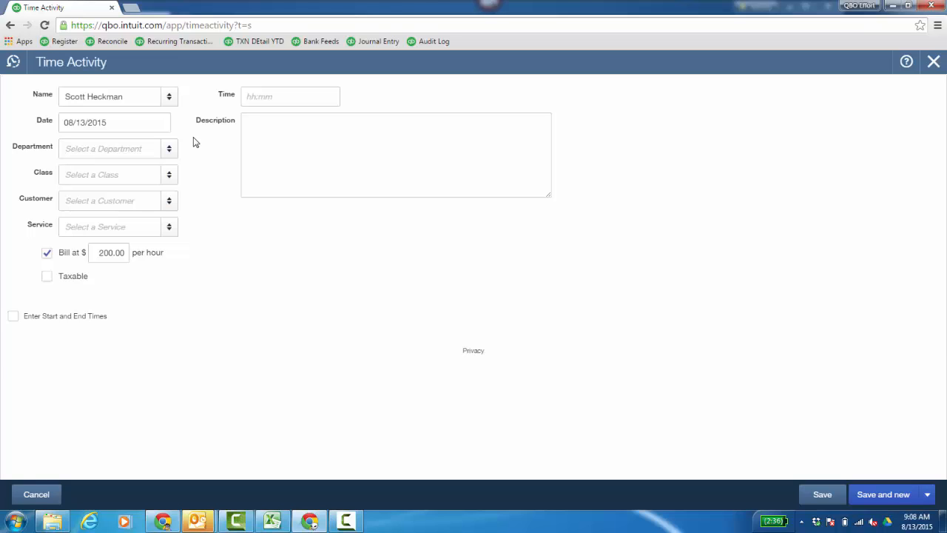
pyautogui.click(169, 153)
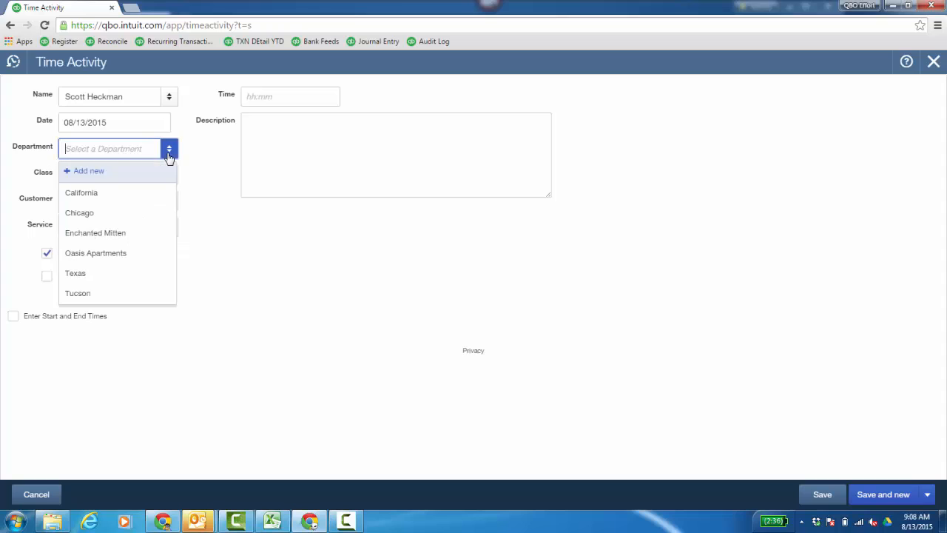
pyautogui.click(135, 192)
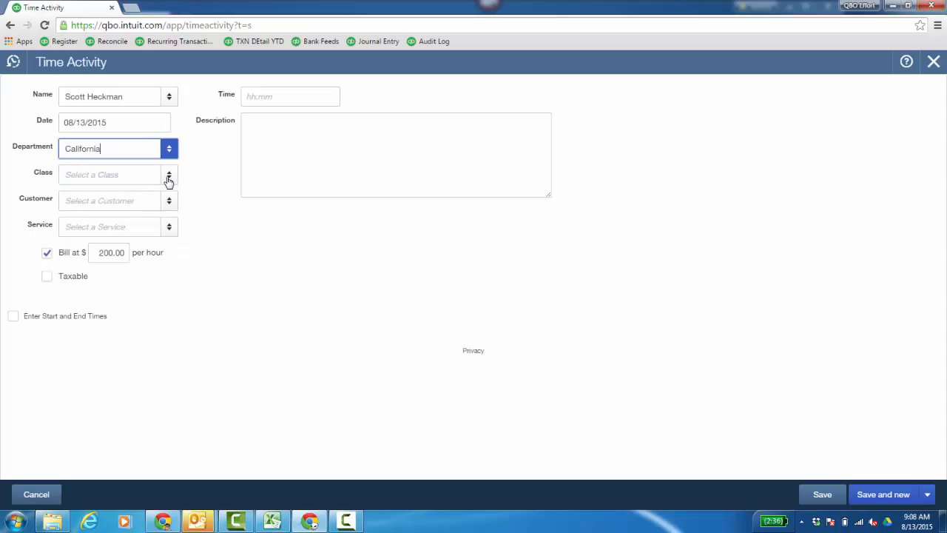
pyautogui.click(168, 177)
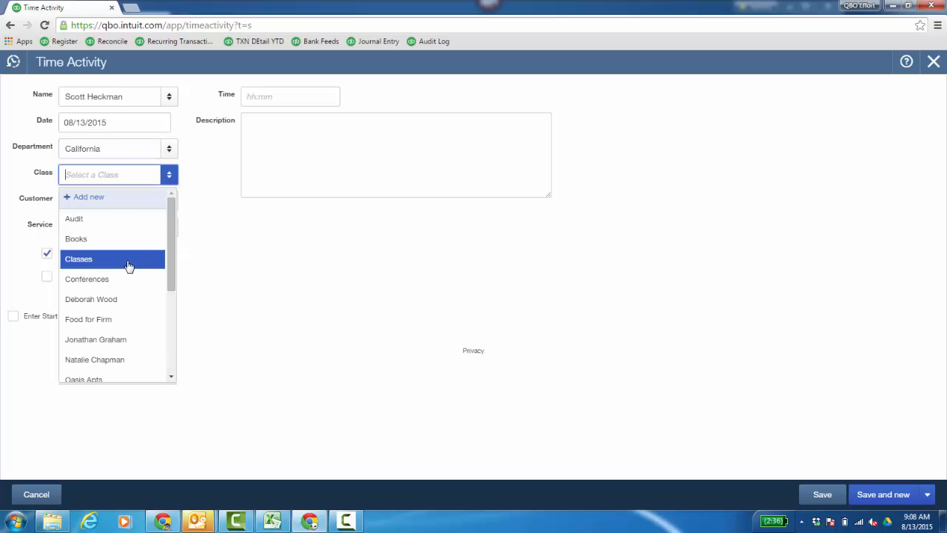
pyautogui.click(127, 262)
# Step: Assign the time activity to the Engagement Job sub-customer and the Accounting Consulting service
pyautogui.click(169, 206)
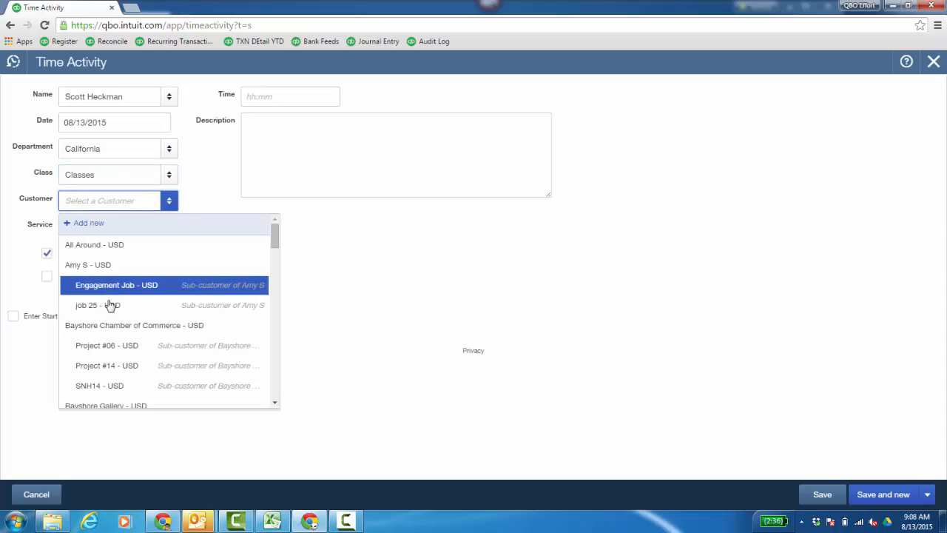
pyautogui.click(115, 293)
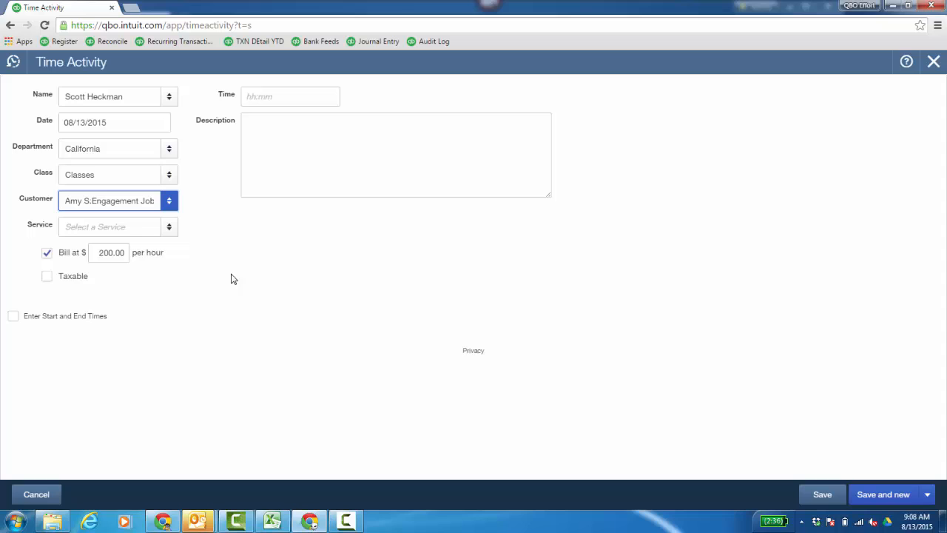
pyautogui.click(170, 235)
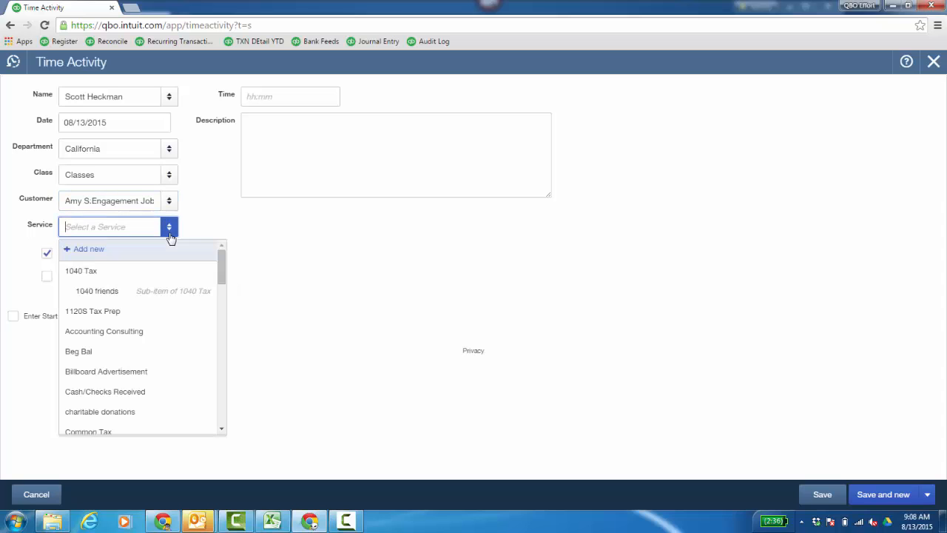
pyautogui.click(142, 332)
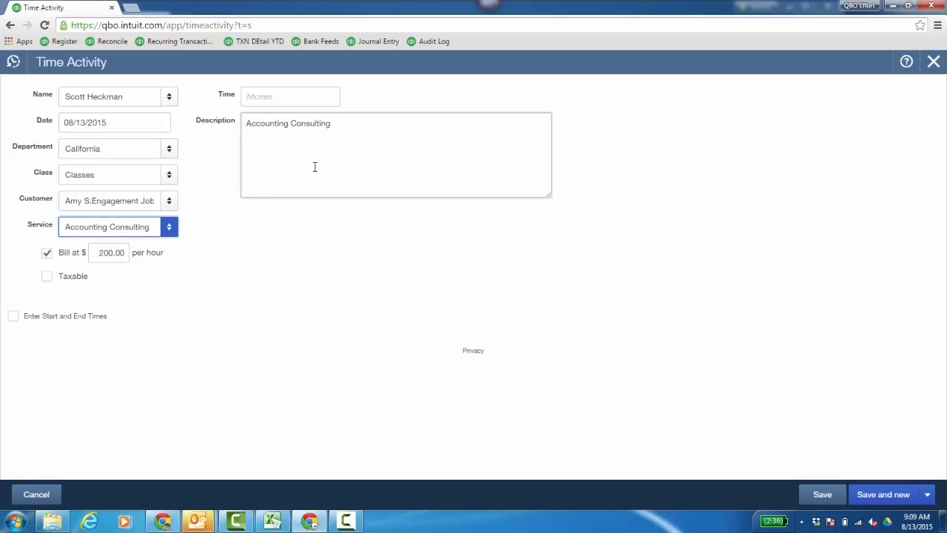
# Step: Enter 16 hours as the activity's time, then save and close the time activity
pyautogui.click(293, 98)
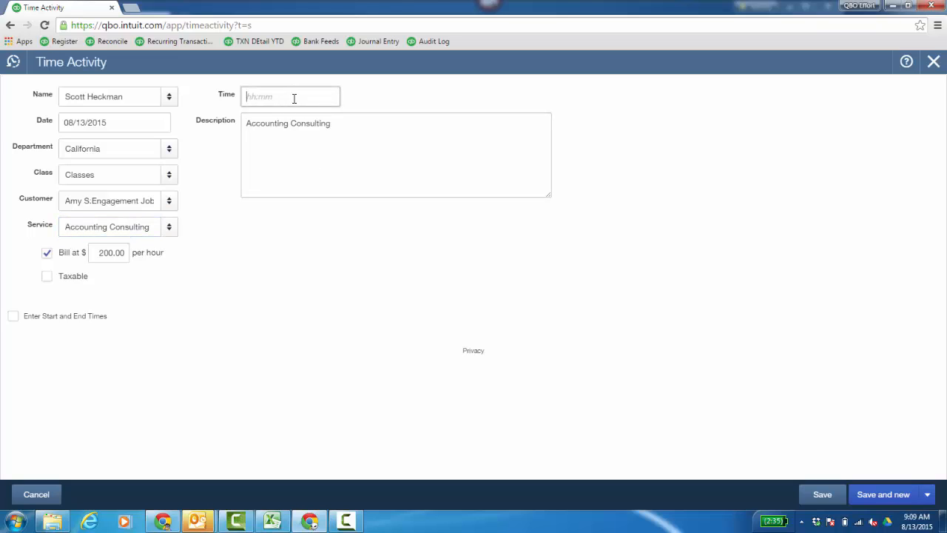
pyautogui.write('16')
pyautogui.click(927, 494)
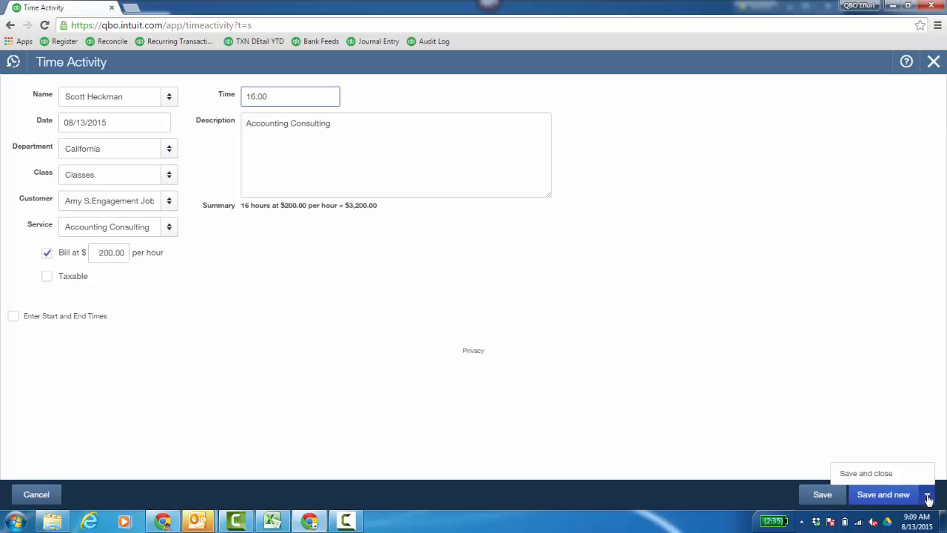
pyautogui.click(886, 480)
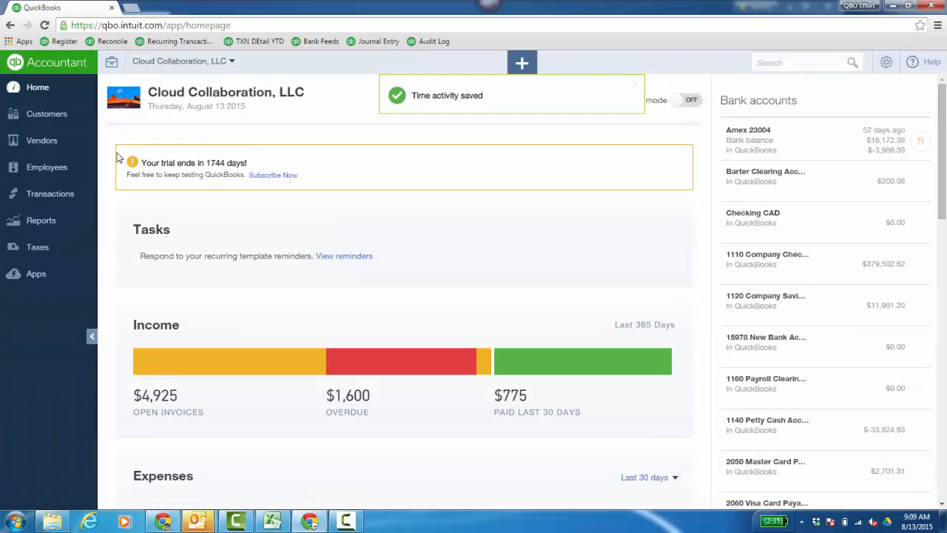
# Step: Filter the customer list to unbilled activity and view the unbilled activity for All Around
pyautogui.click(65, 114)
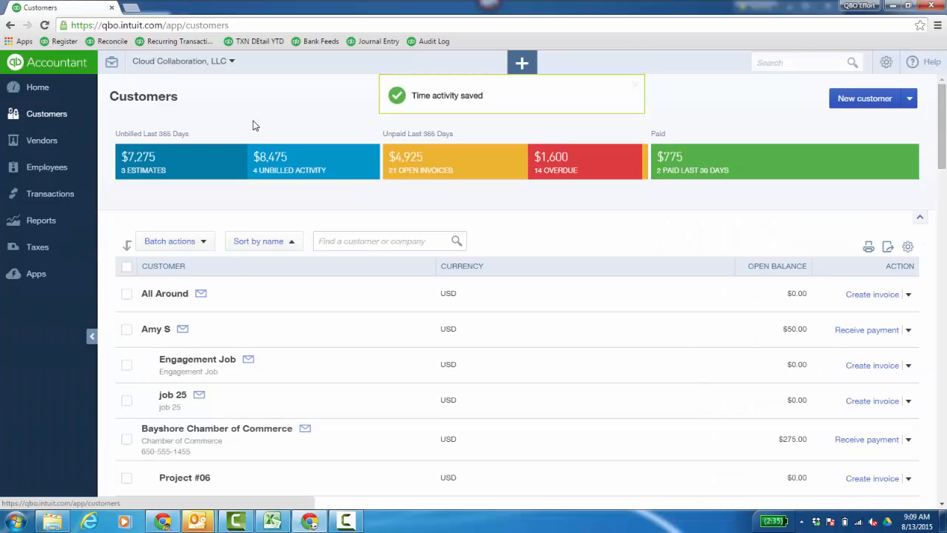
pyautogui.click(307, 164)
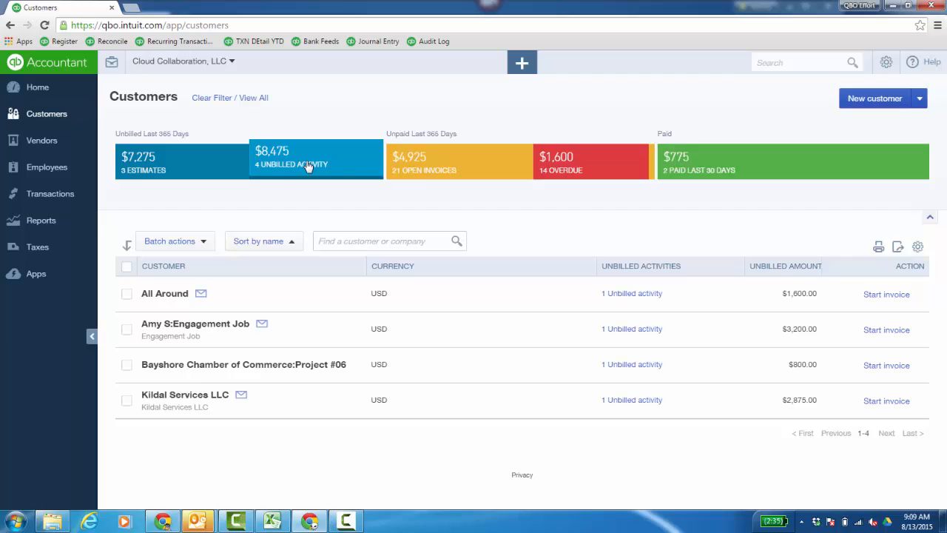
pyautogui.click(628, 296)
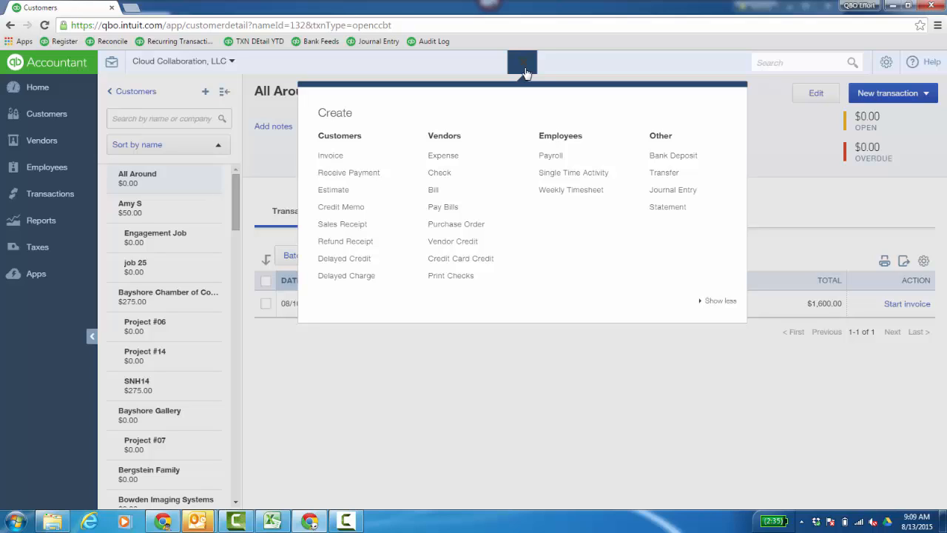
# Step: Create a new invoice and choose a customer for it
pyautogui.click(331, 156)
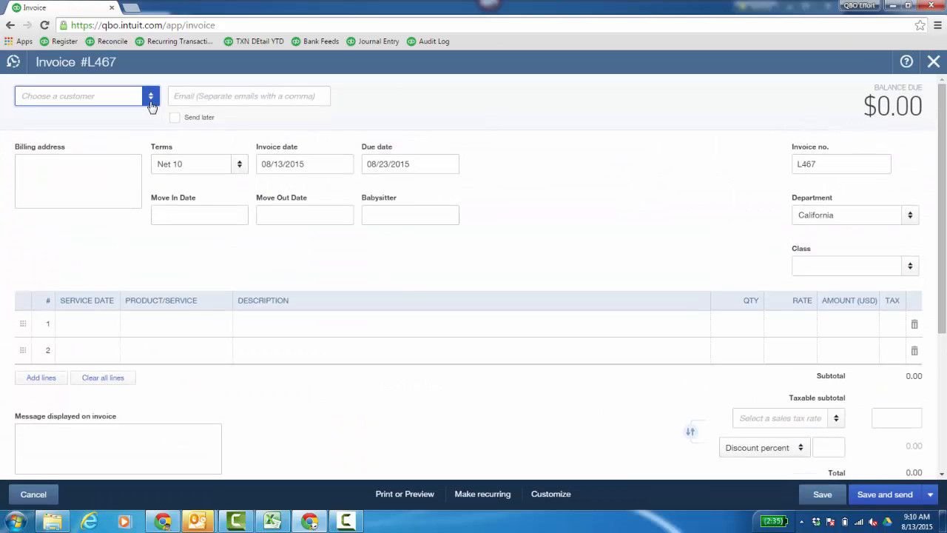
pyautogui.click(151, 102)
pyautogui.click(101, 143)
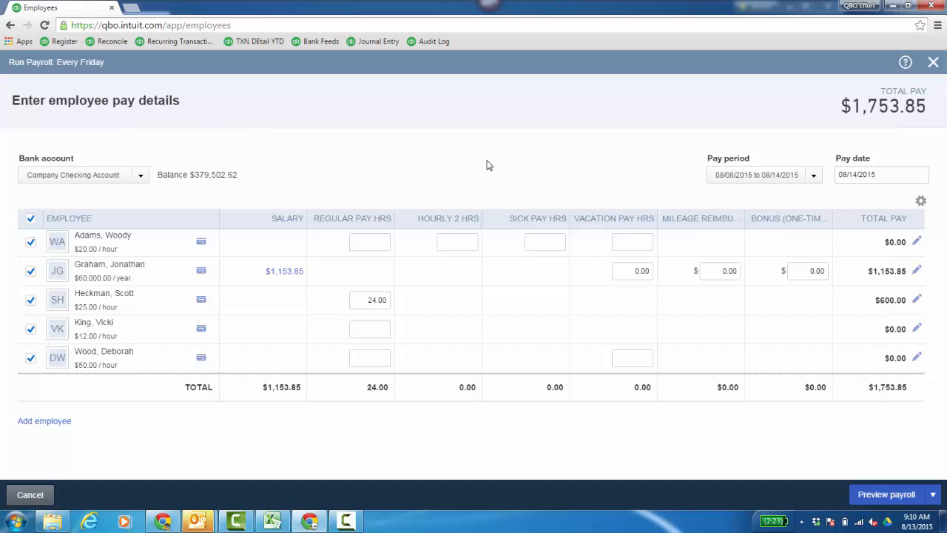
# Step: Check the $25.00/hour employee's regular pay hours in the payroll run, and run the Time Activities by Employee Detail report
pyautogui.moveTo(368, 300); pyautogui.dragTo(406, 300)
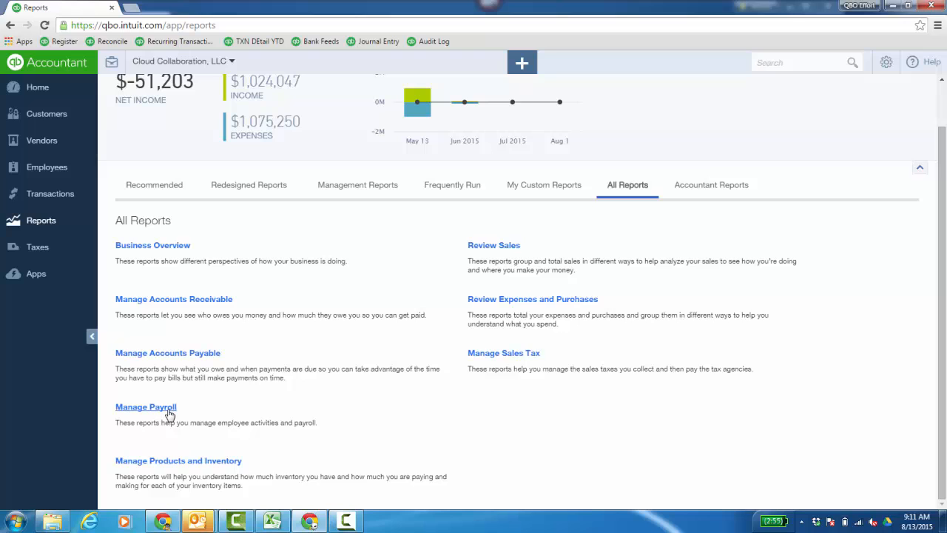
pyautogui.click(168, 414)
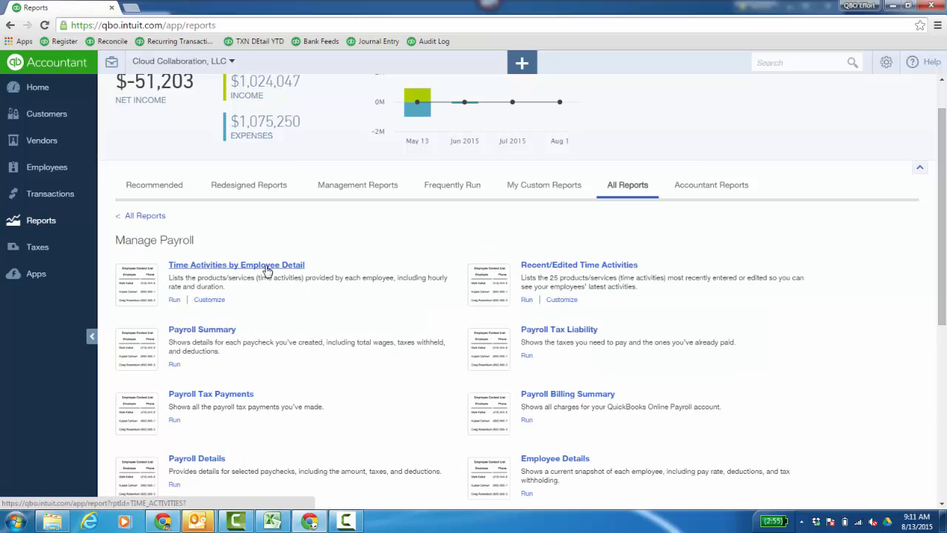
pyautogui.click(266, 266)
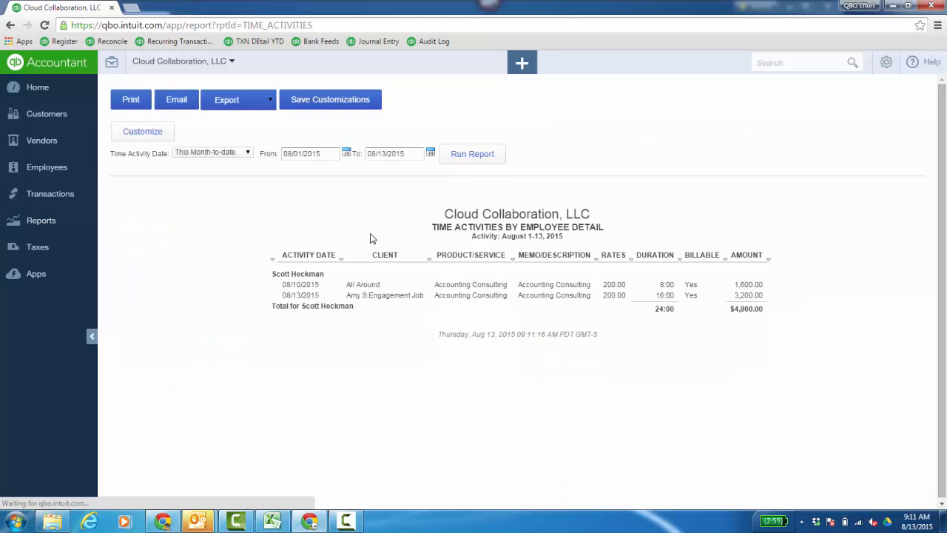